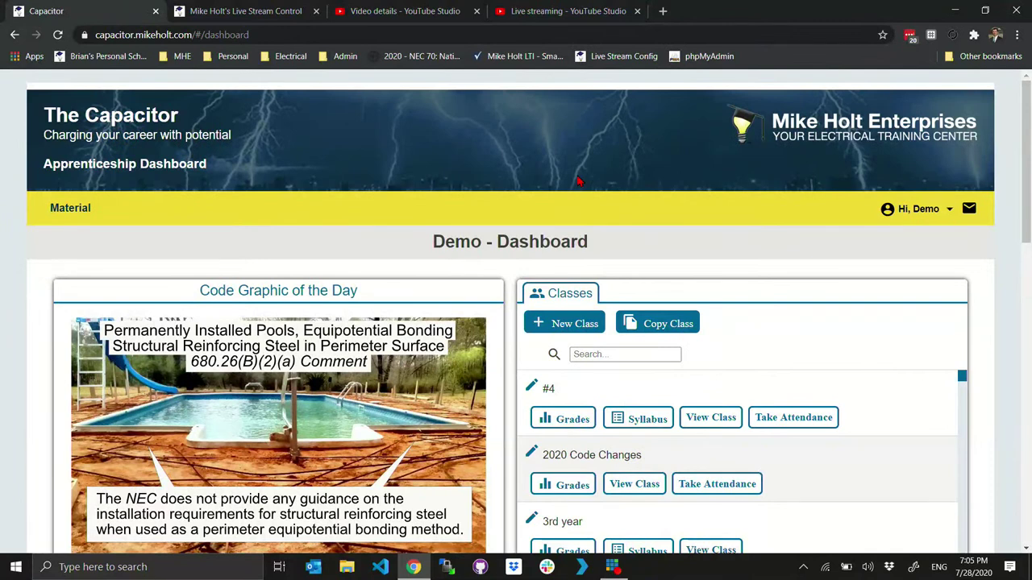
Open the Code Graphic of the Day from the dashboard in full screen and review the daily graphic and question
{"action": "key", "text": "F11"}
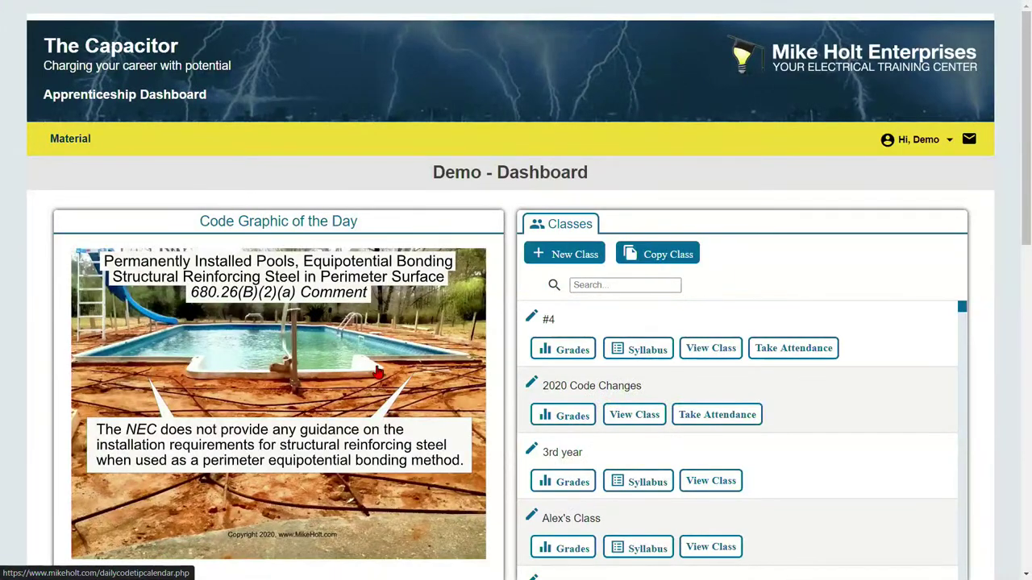
{"action": "scroll", "coordinate": [375, 326], "scroll_direction": "down", "scroll_amount": 1}
{"action": "left_click", "coordinate": [347, 322]}
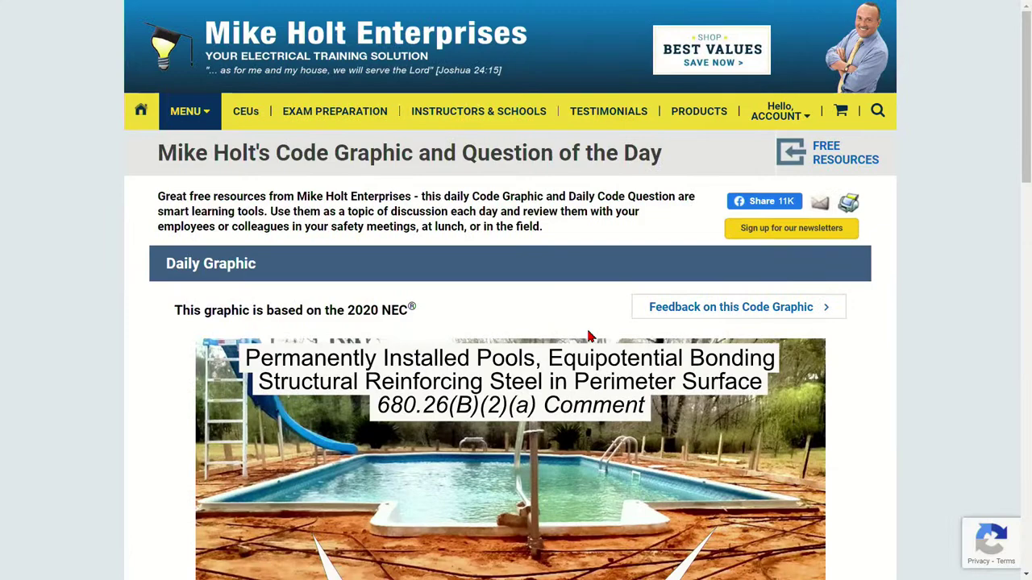
{"action": "scroll", "coordinate": [588, 337], "scroll_direction": "down", "scroll_amount": 4}
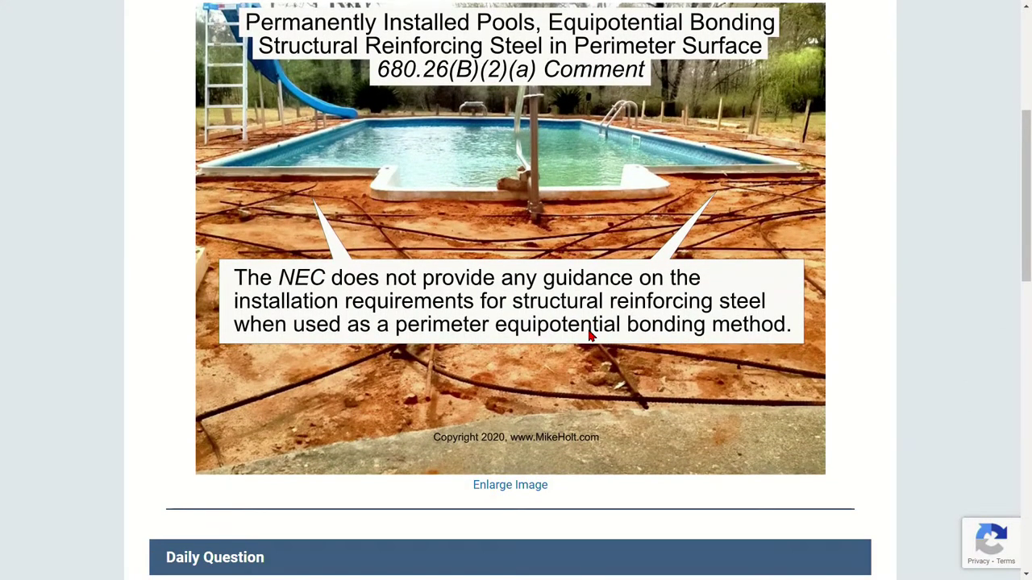
{"action": "scroll", "coordinate": [589, 336], "scroll_direction": "down", "scroll_amount": 4}
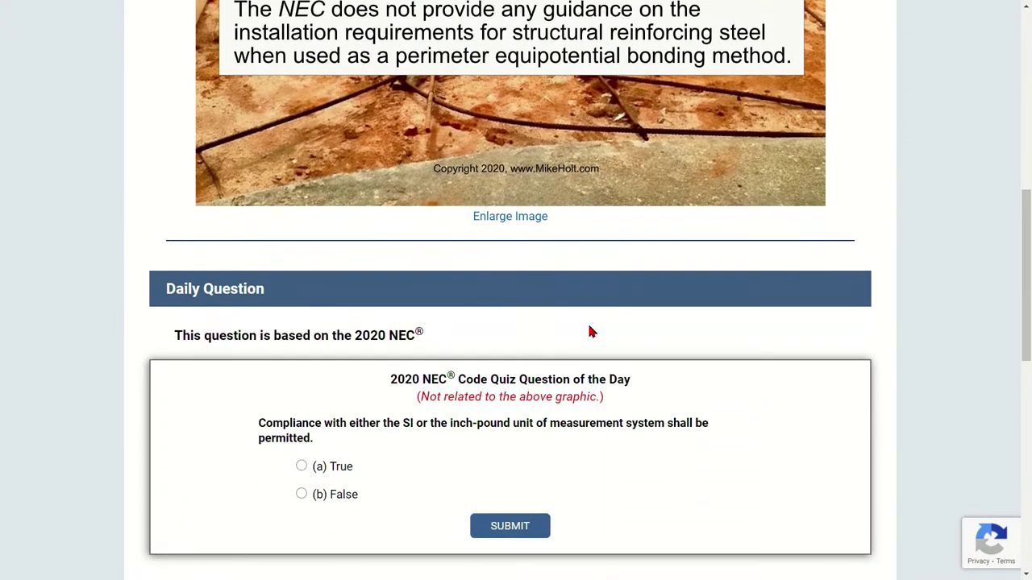
{"action": "scroll", "coordinate": [590, 331], "scroll_direction": "up", "scroll_amount": 8}
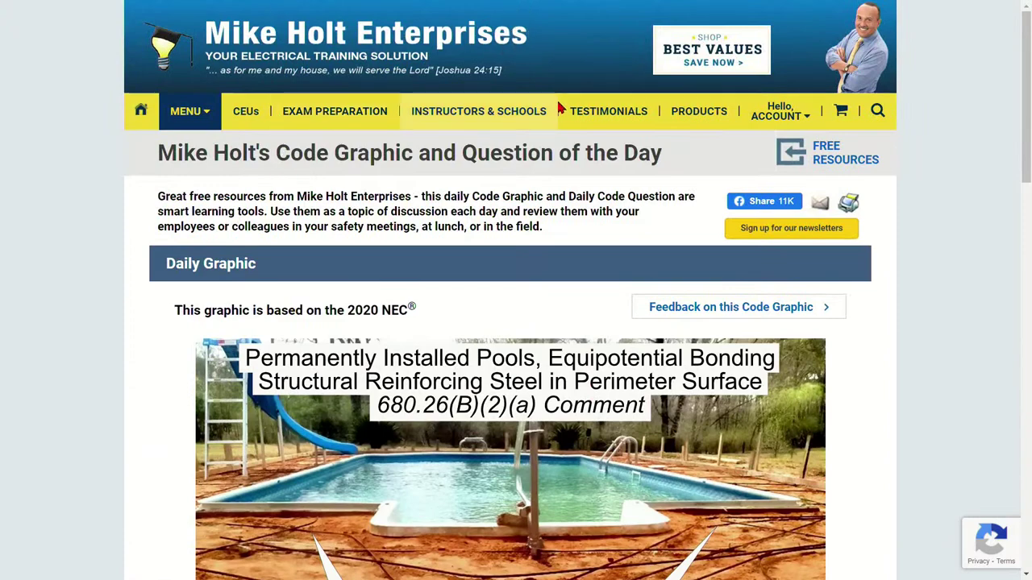
Return to the Capacitor apprenticeship dashboard and display it in full screen
{"action": "key", "text": "F11"}
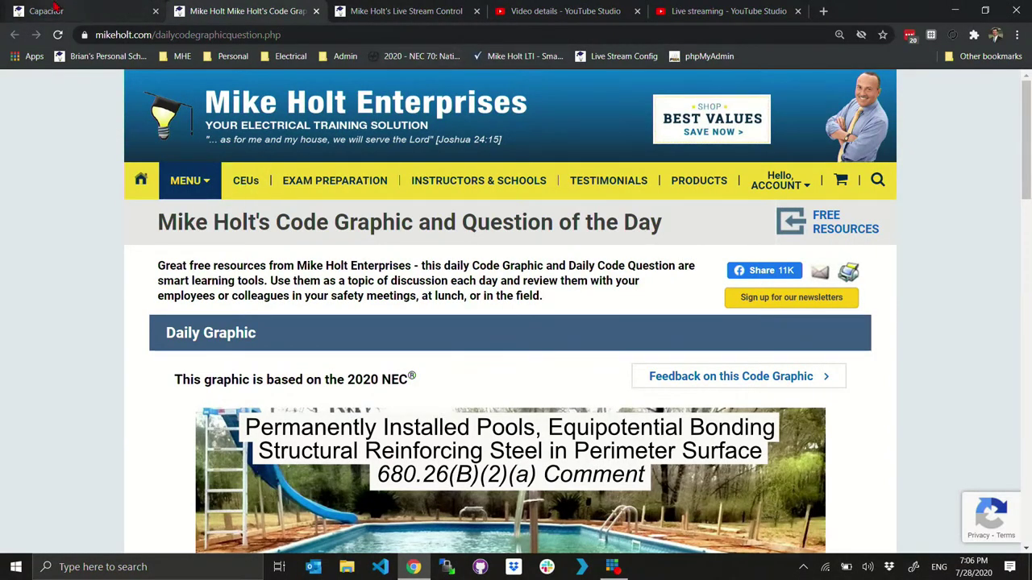
{"action": "key", "text": "ctrl+1"}
{"action": "scroll", "coordinate": [636, 258], "scroll_direction": "down", "scroll_amount": 1}
{"action": "key", "text": "F11"}
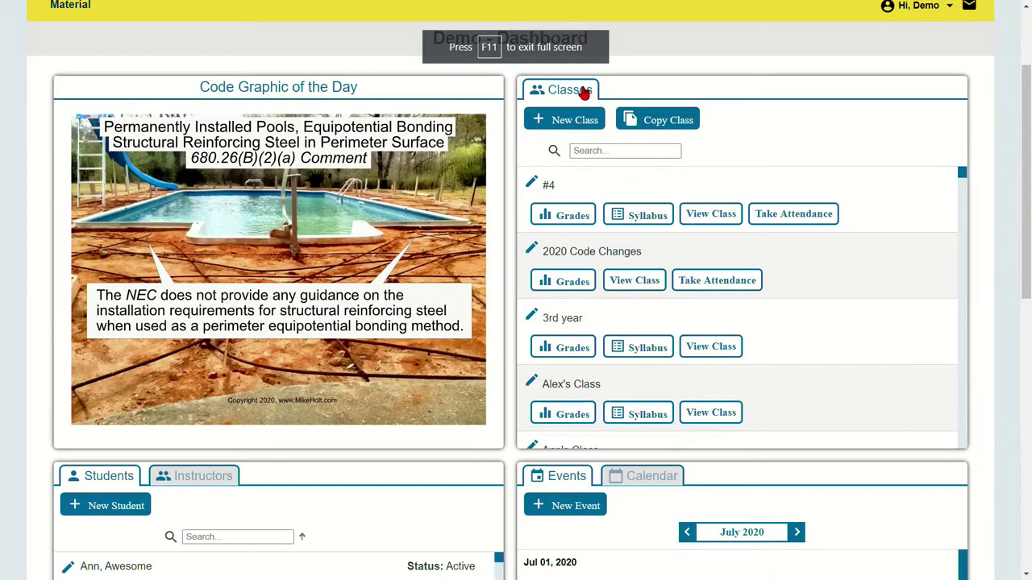
{"action": "scroll", "coordinate": [859, 99], "scroll_direction": "up", "scroll_amount": 1}
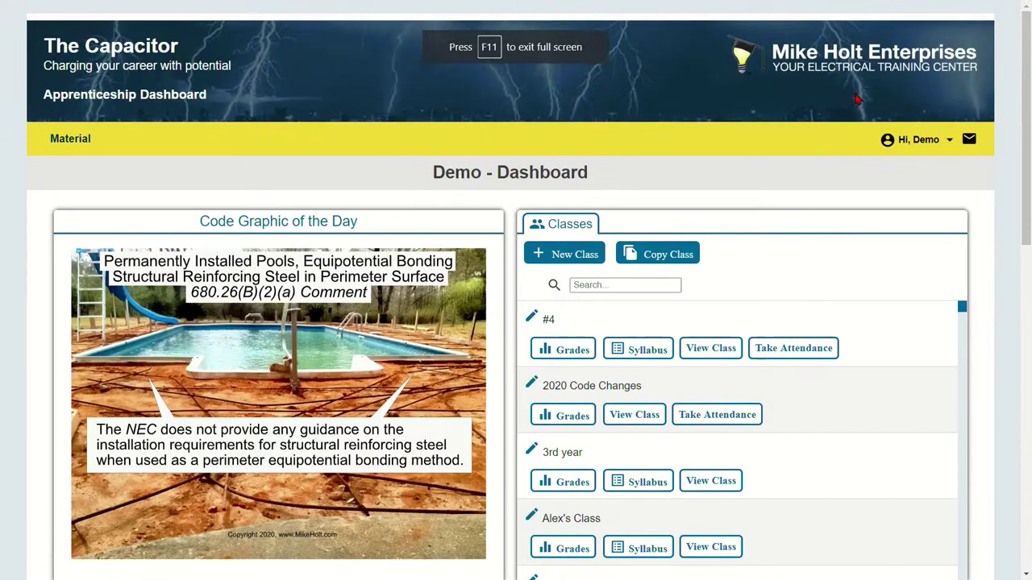
View the signed-in account's user profile and close it
{"action": "left_click", "coordinate": [951, 140]}
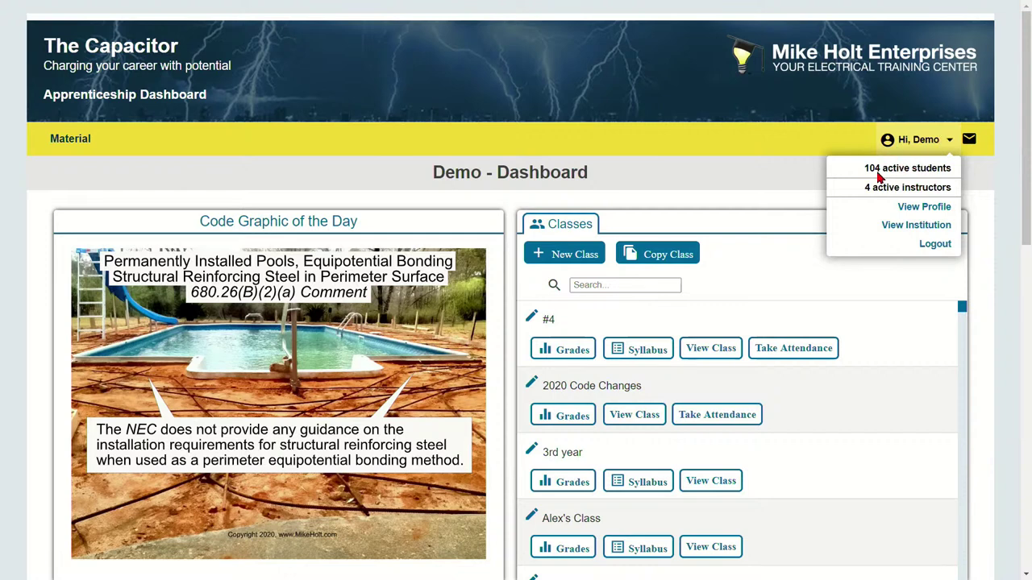
{"action": "left_click", "coordinate": [923, 210]}
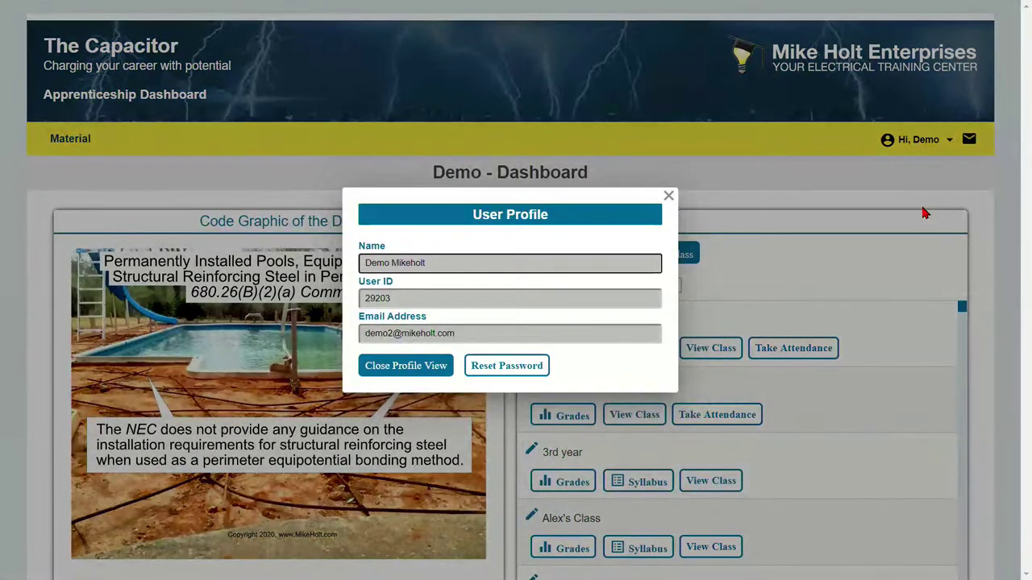
{"action": "left_click", "coordinate": [669, 198]}
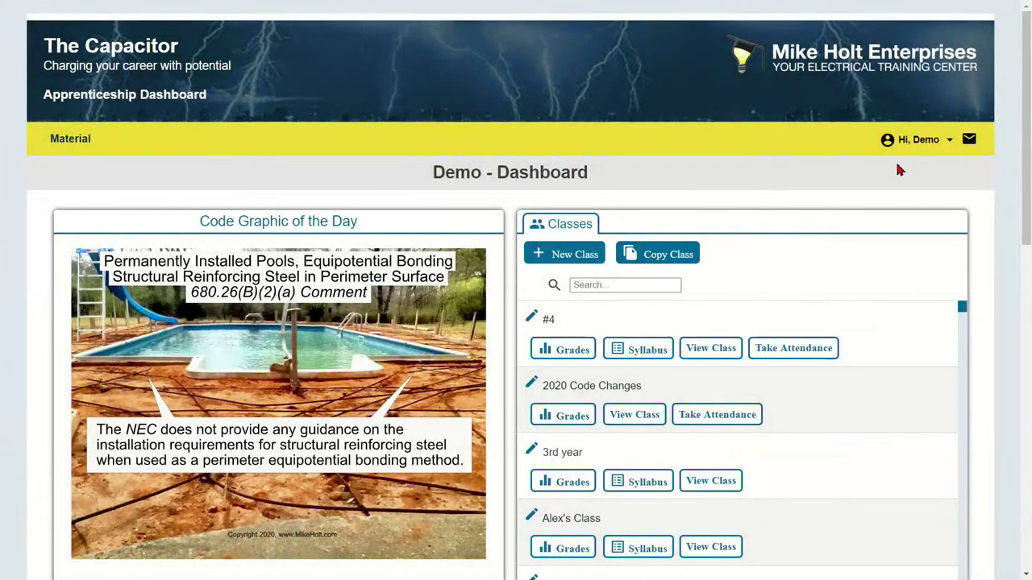
View the institution profile of the account and close it
{"action": "left_click", "coordinate": [918, 139]}
{"action": "left_click", "coordinate": [931, 225]}
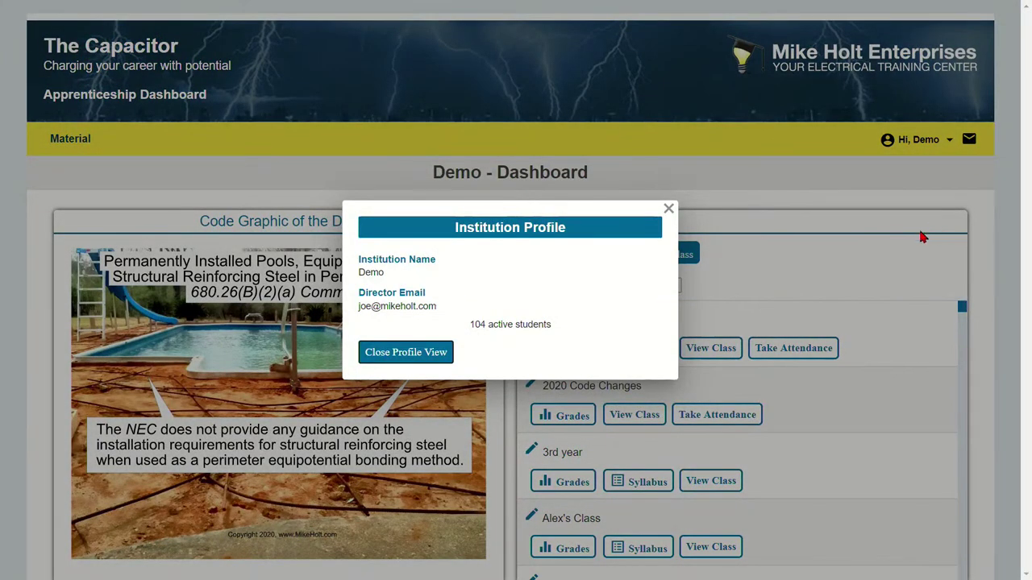
{"action": "left_click", "coordinate": [435, 352]}
{"action": "left_click", "coordinate": [918, 139]}
{"action": "left_click", "coordinate": [919, 139]}
{"action": "left_click", "coordinate": [923, 142]}
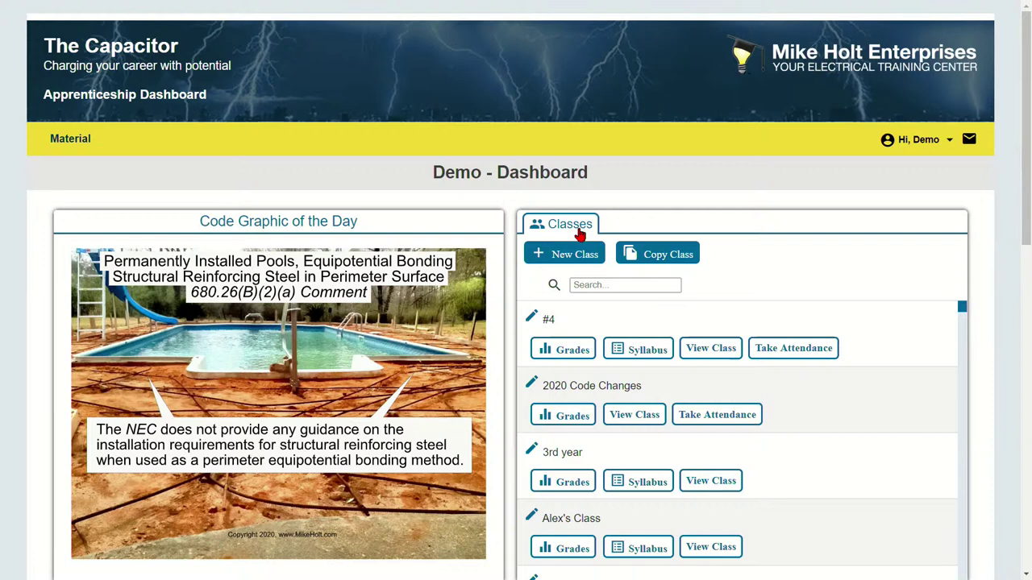
Browse the existing classes and start a new class, titling it with the presenter's first name followed by "s new class"
{"action": "scroll", "coordinate": [691, 328], "scroll_direction": "down", "scroll_amount": 3}
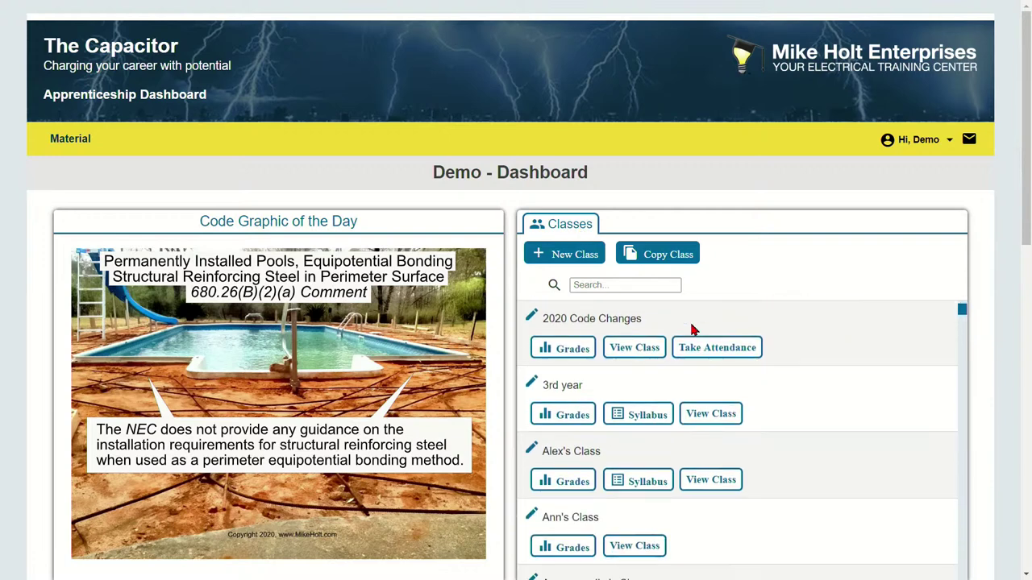
{"action": "scroll", "coordinate": [691, 329], "scroll_direction": "down", "scroll_amount": 5}
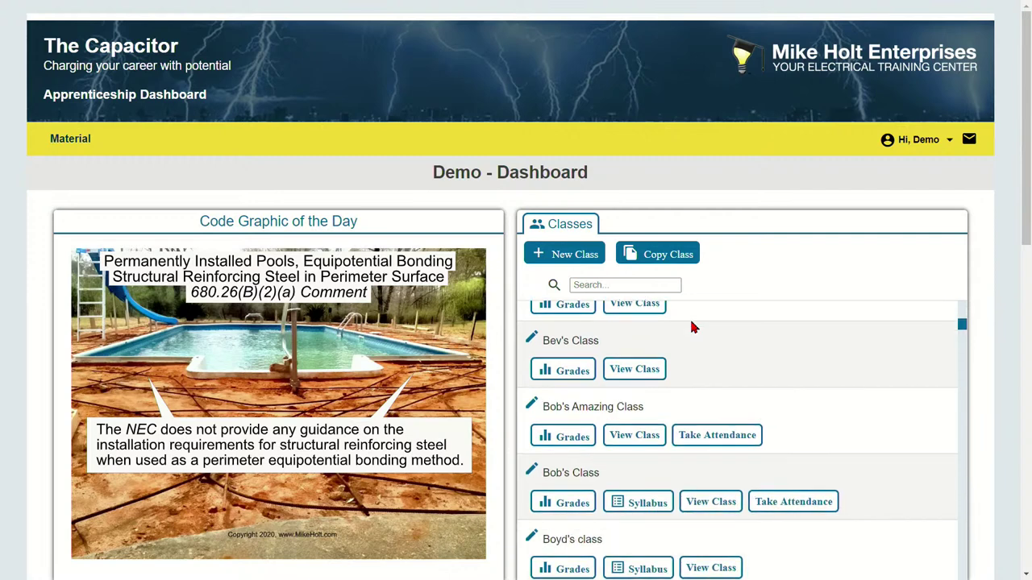
{"action": "scroll", "coordinate": [691, 326], "scroll_direction": "down", "scroll_amount": 6}
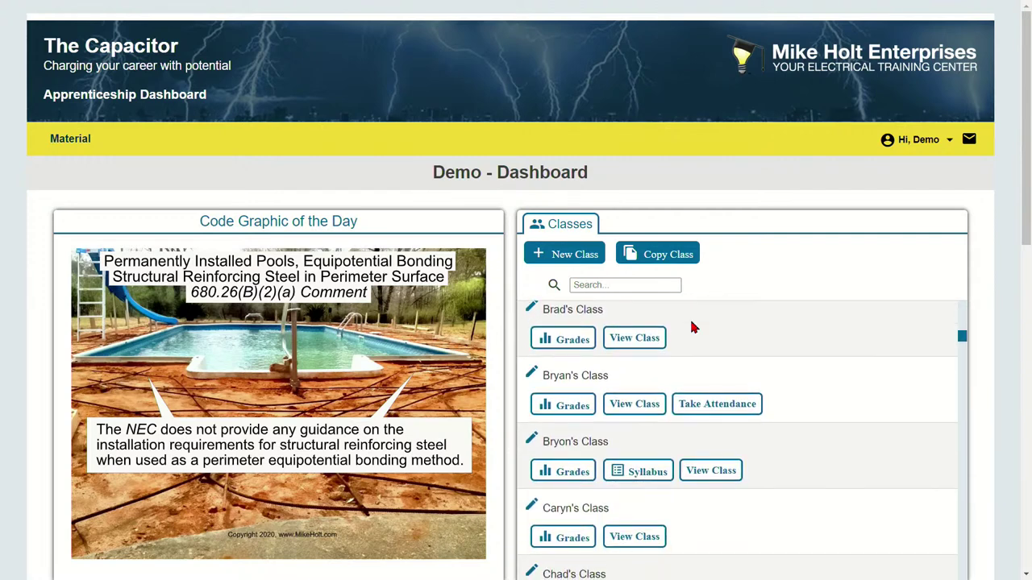
{"action": "scroll", "coordinate": [691, 326], "scroll_direction": "down", "scroll_amount": 2}
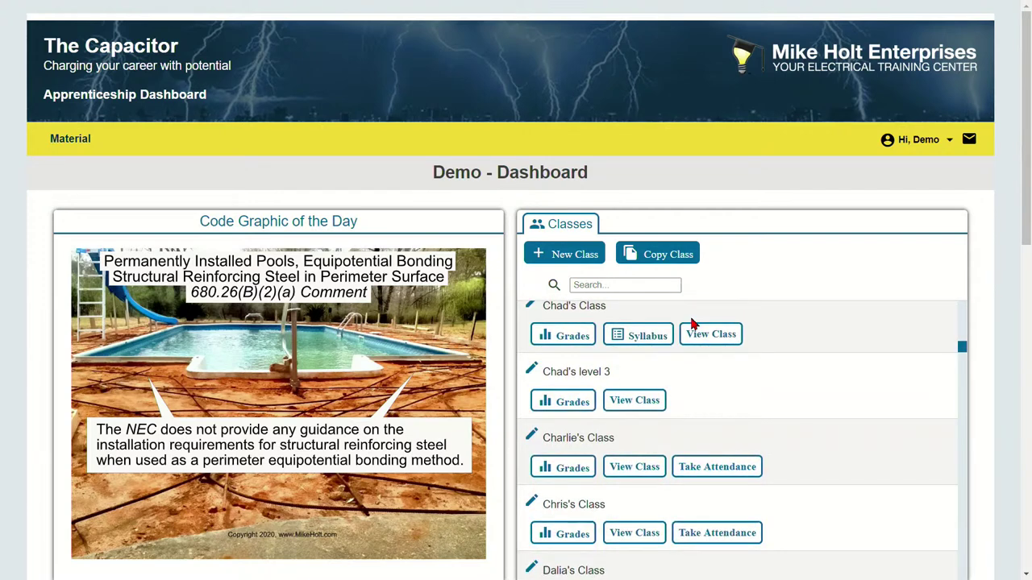
{"action": "scroll", "coordinate": [675, 301], "scroll_direction": "down", "scroll_amount": 1}
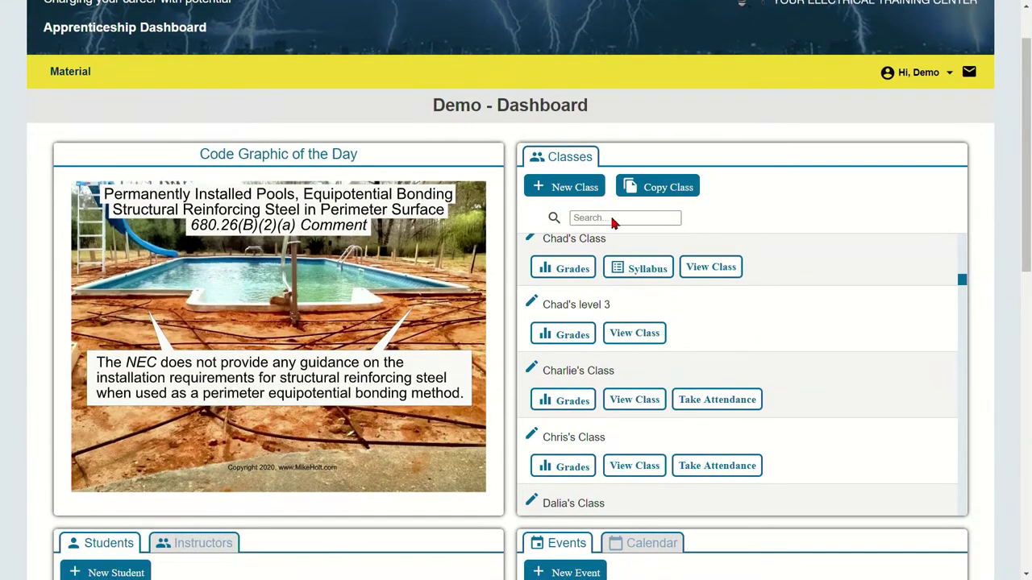
{"action": "left_click", "coordinate": [560, 186]}
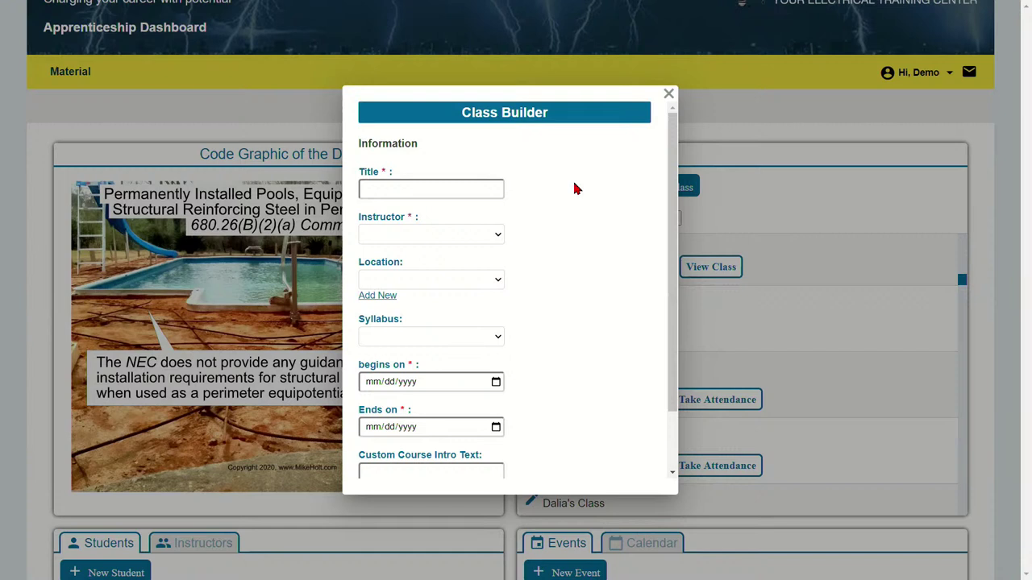
{"action": "left_click", "coordinate": [429, 191]}
{"action": "type", "text": "Brian"}
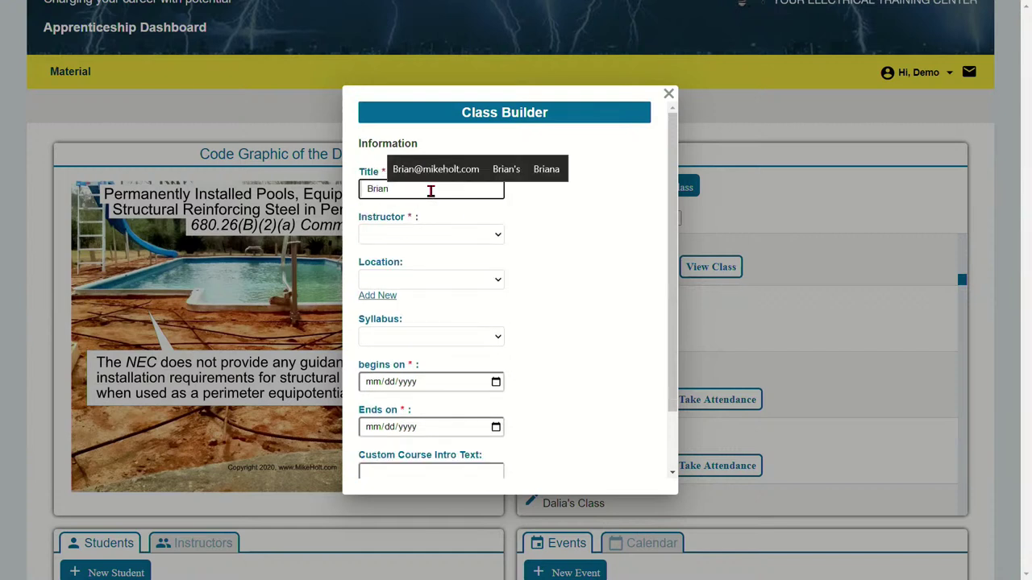
{"action": "type", "text": "s new clas"}
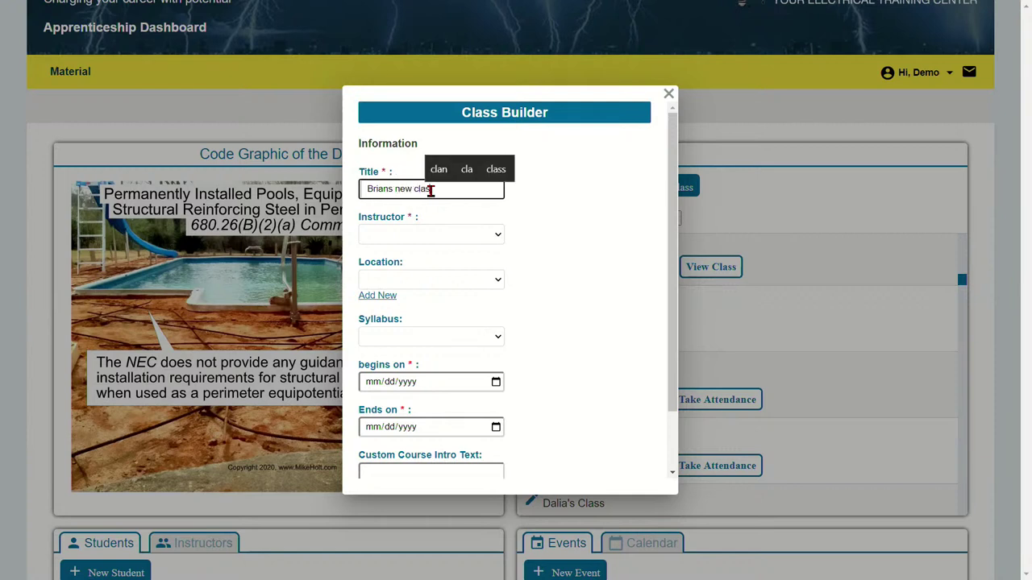
{"action": "type", "text": "s"}
Assign Demo Instructor as the class instructor and check the available locations, leaving the location blank
{"action": "left_click", "coordinate": [495, 242]}
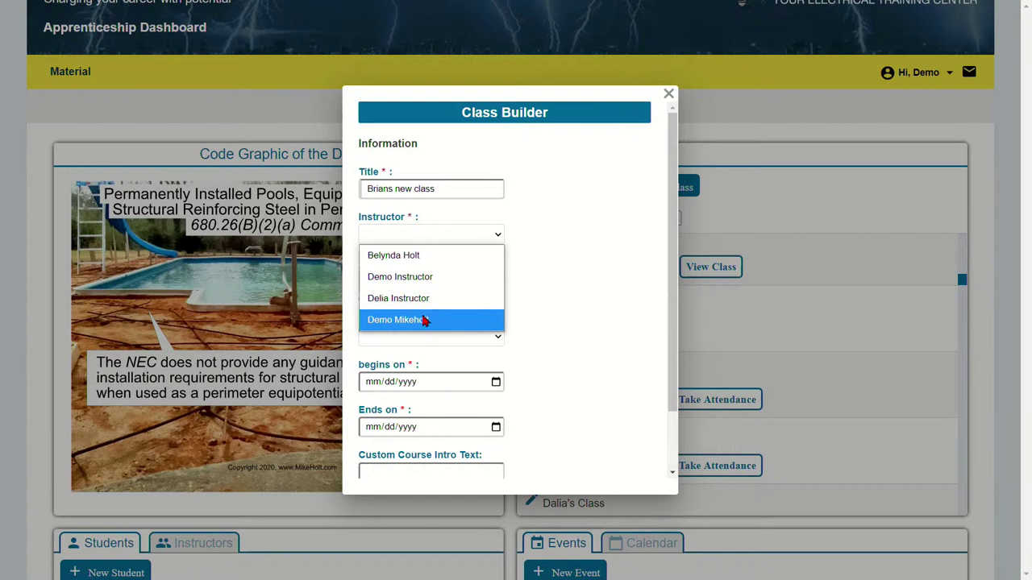
{"action": "left_click", "coordinate": [421, 276]}
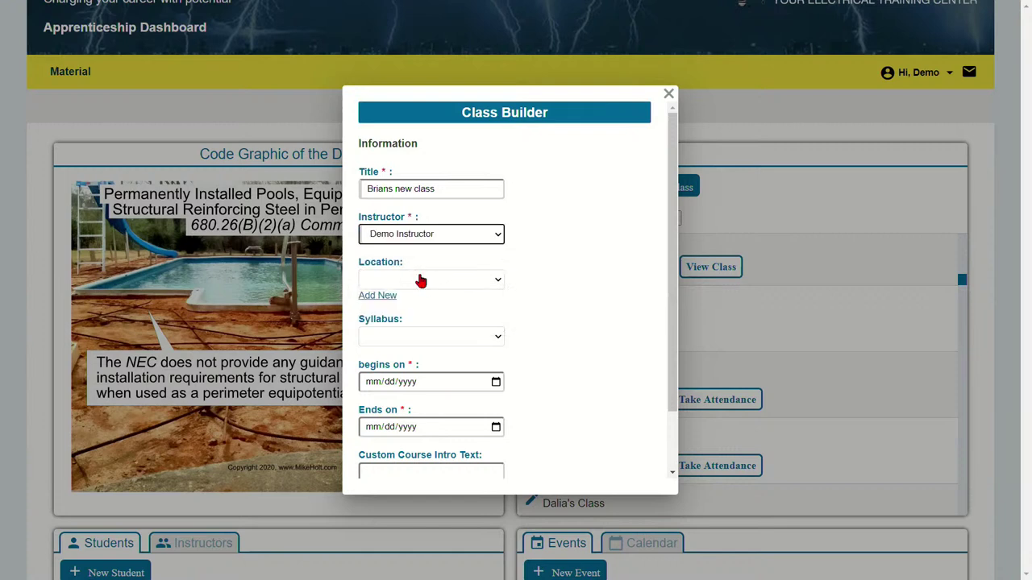
{"action": "left_click", "coordinate": [426, 287]}
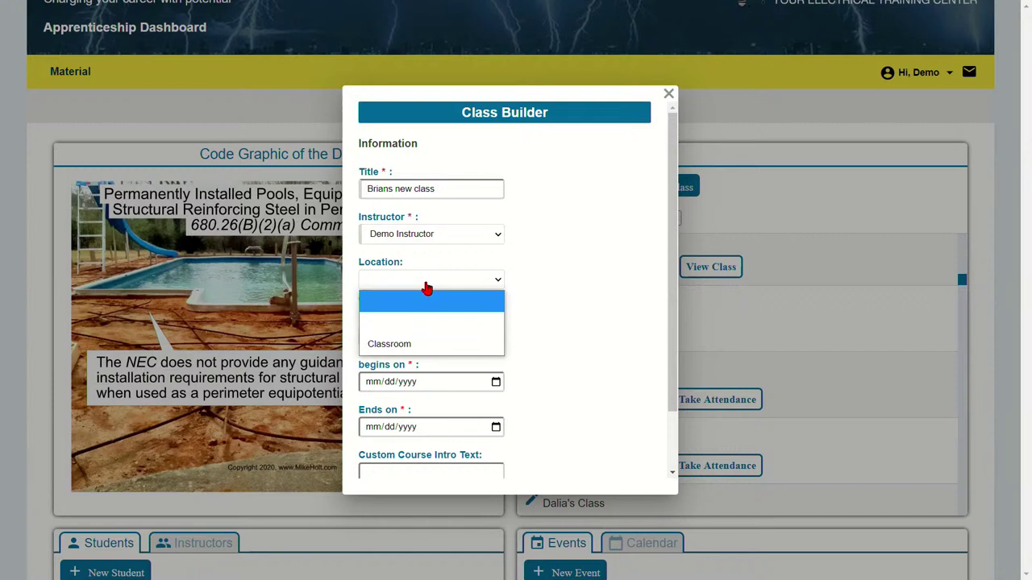
{"action": "left_click", "coordinate": [426, 283]}
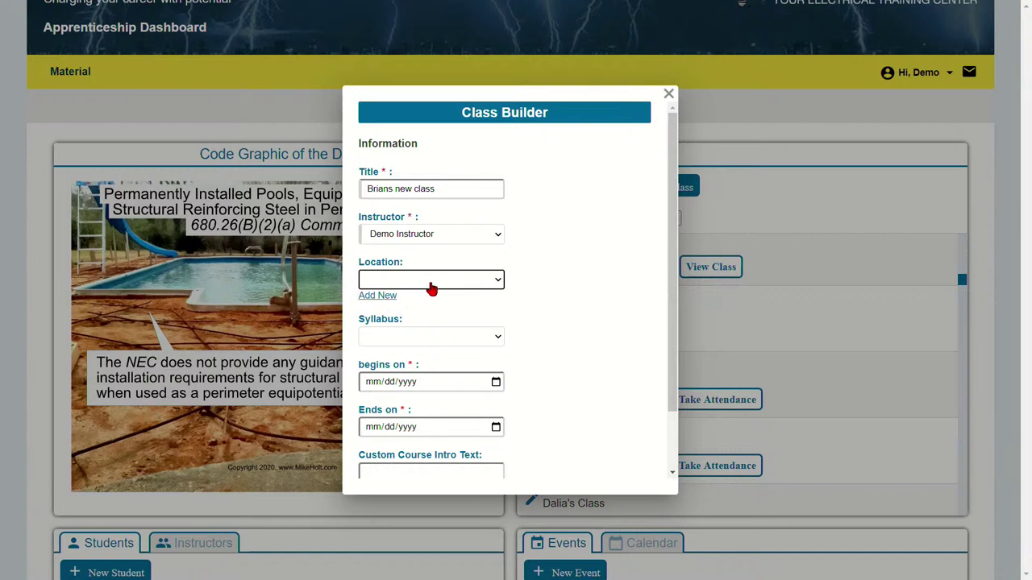
Set the class to begin on 07/28/2020 and end on 07/31/2020
{"action": "scroll", "coordinate": [460, 306], "scroll_direction": "down", "scroll_amount": 2}
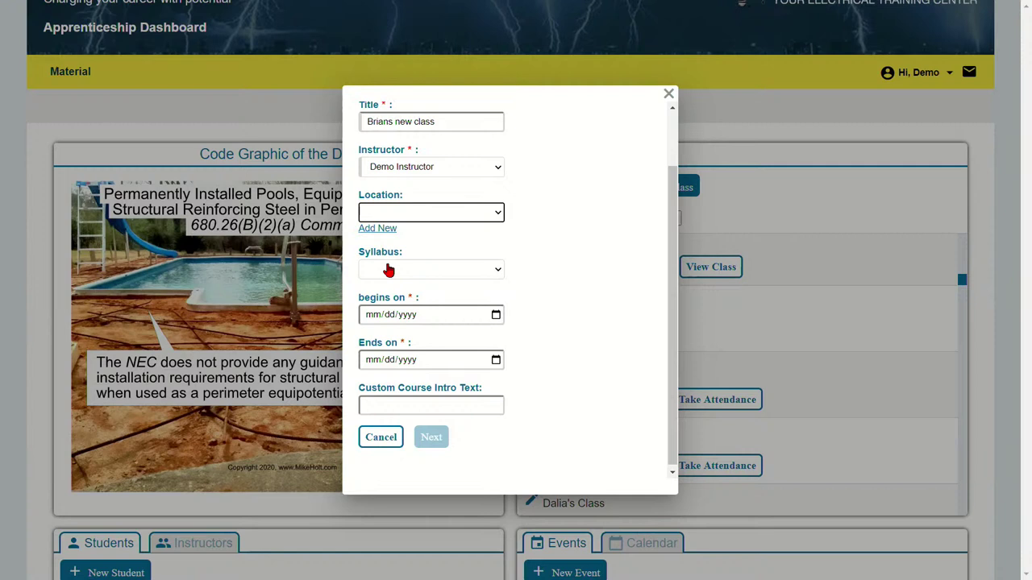
{"action": "left_click", "coordinate": [497, 316]}
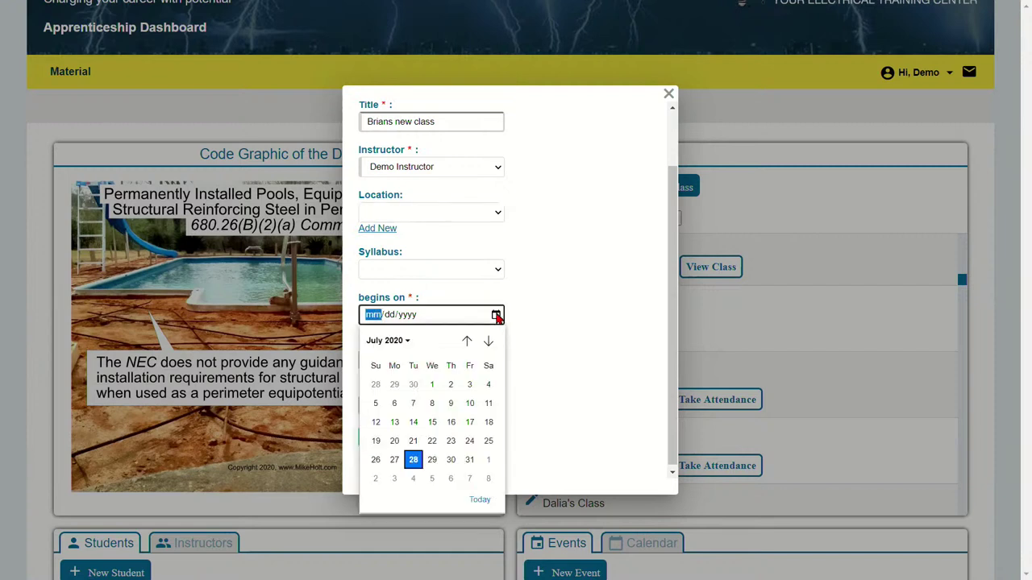
{"action": "left_click", "coordinate": [413, 461]}
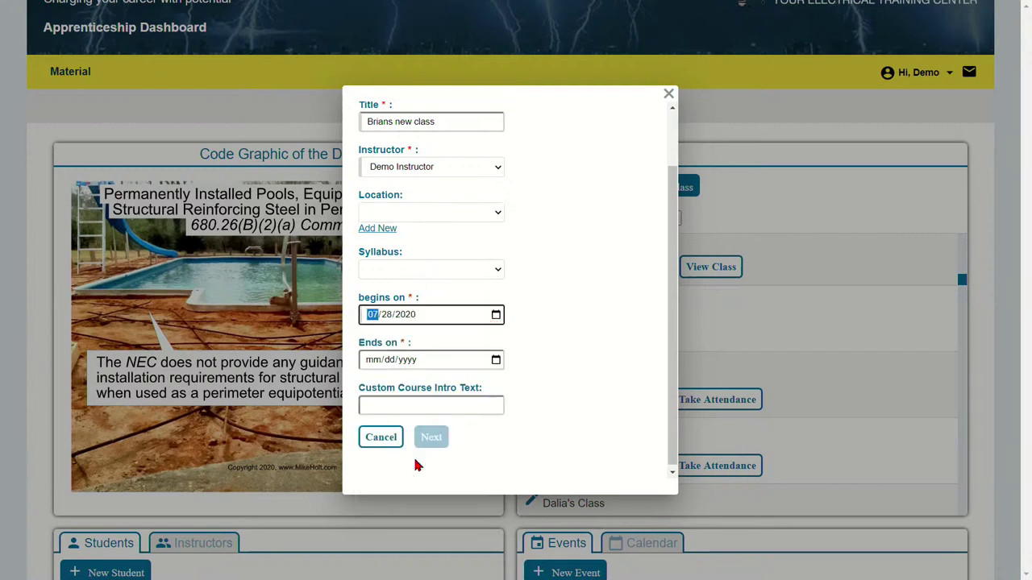
{"action": "left_click", "coordinate": [496, 360]}
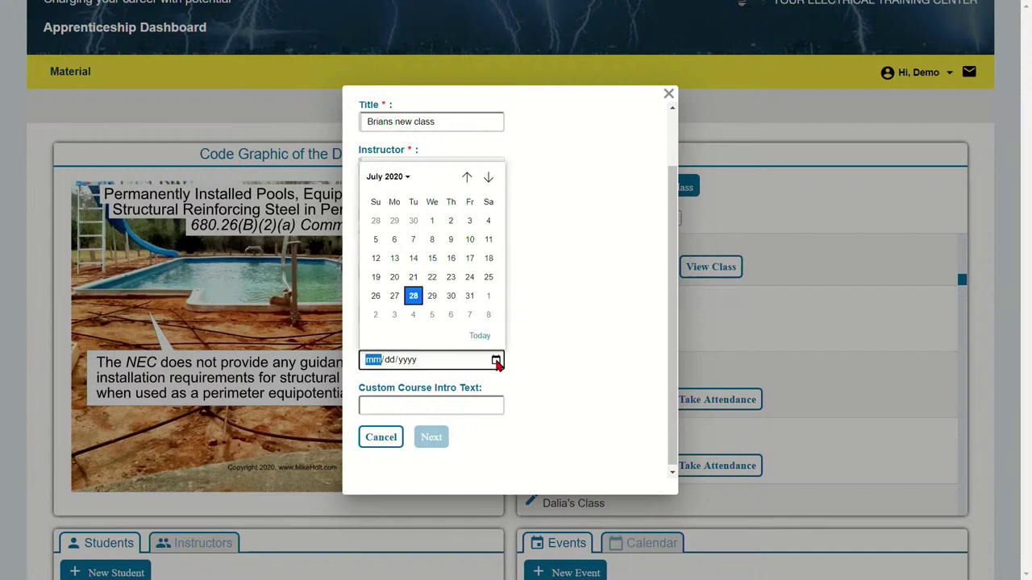
{"action": "left_click", "coordinate": [470, 297]}
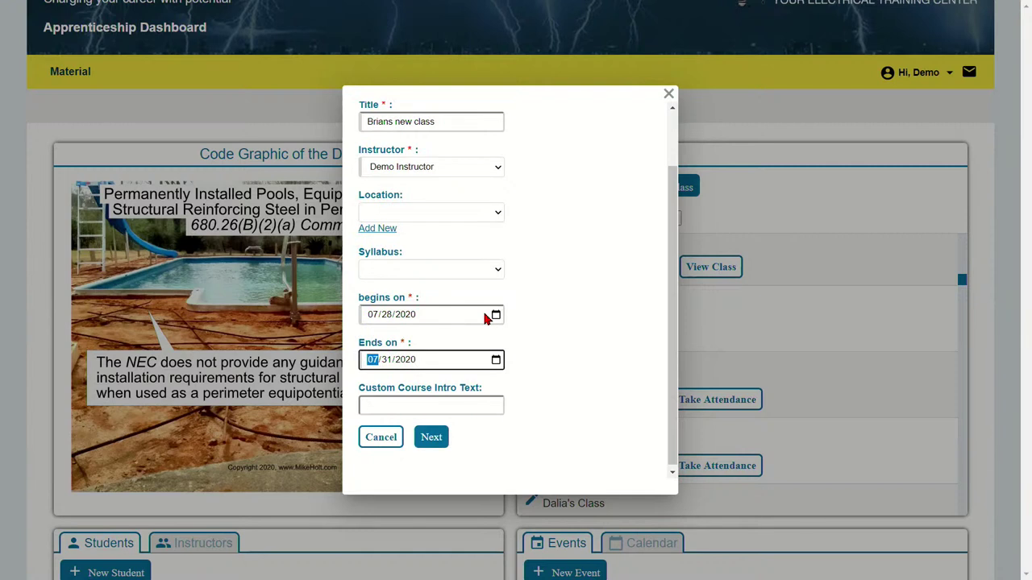
Enter "Don;t forget your NEC!" as the custom course intro text and continue to adding students
{"action": "scroll", "coordinate": [477, 322], "scroll_direction": "down", "scroll_amount": 1}
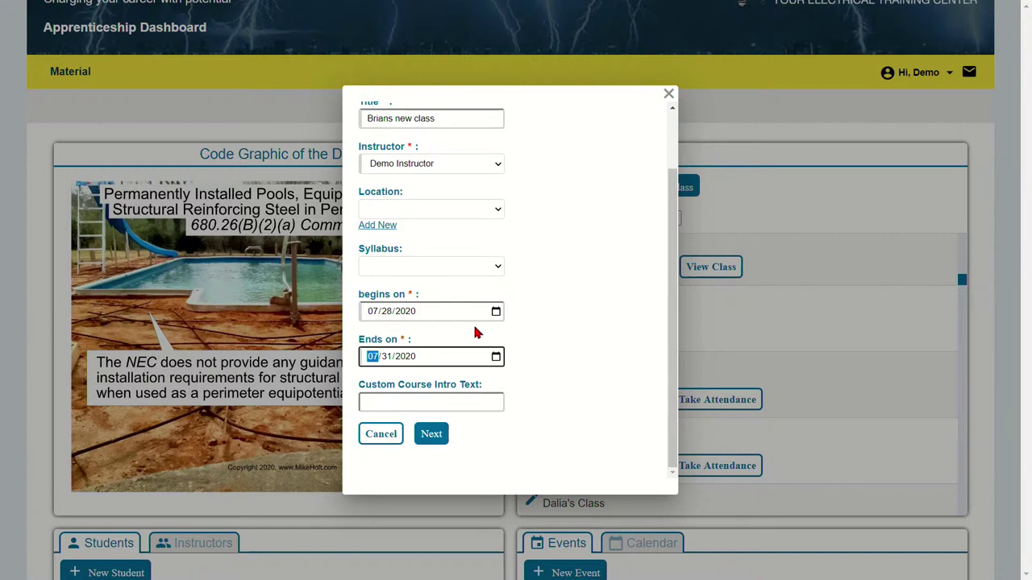
{"action": "left_click", "coordinate": [465, 406]}
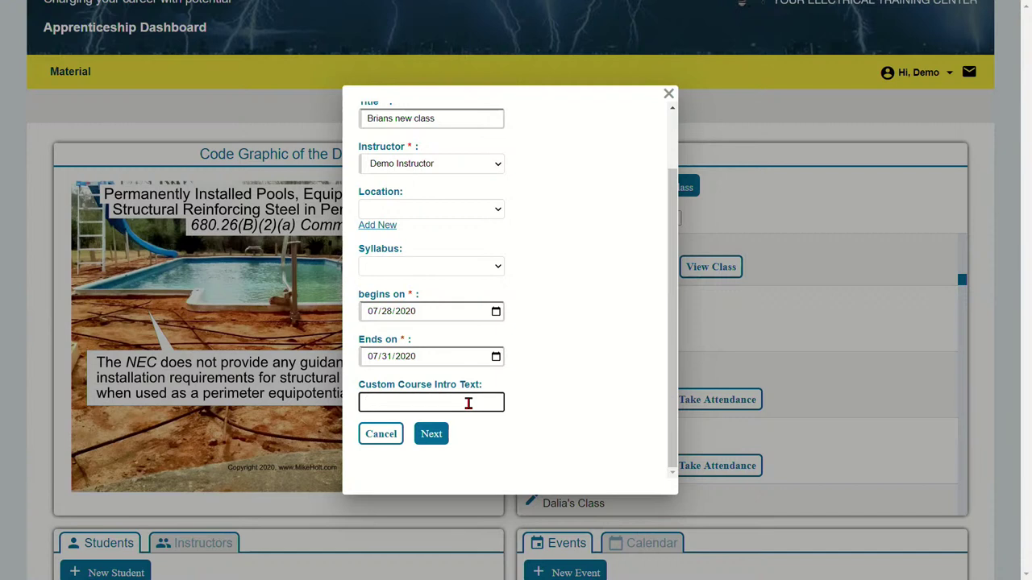
{"action": "type", "text": "Don;t forget your NEC"}
{"action": "key", "text": "BackSpace"}
{"action": "type", "text": "!"}
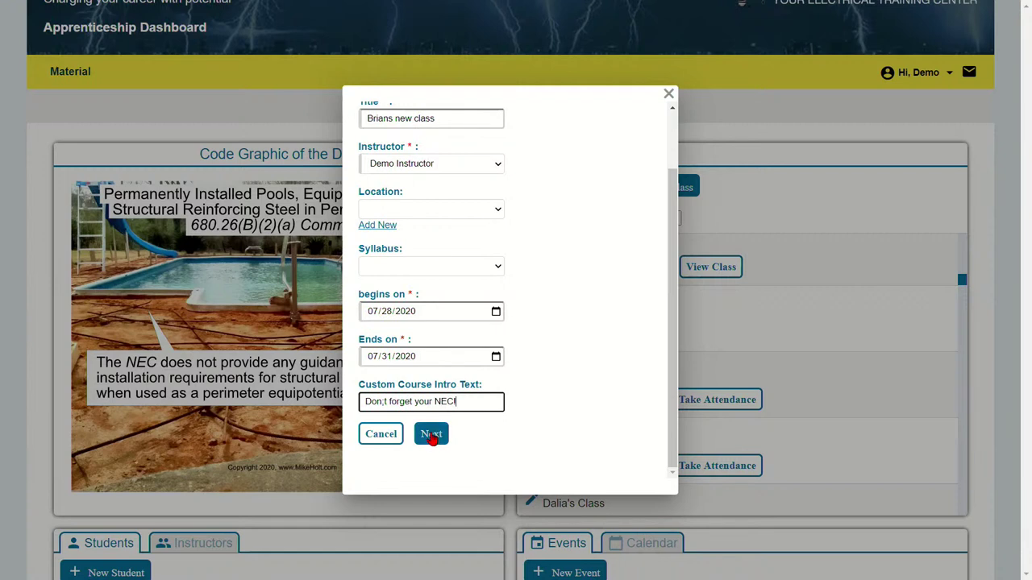
{"action": "left_click", "coordinate": [429, 434]}
Select the third and fourth students in the student list for the new class
{"action": "scroll", "coordinate": [556, 374], "scroll_direction": "up", "scroll_amount": 1}
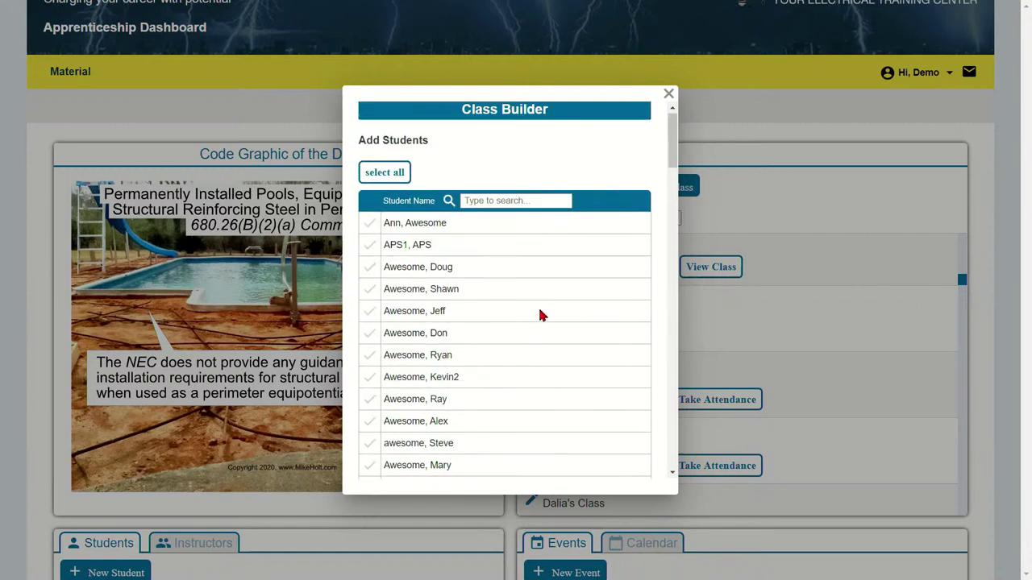
{"action": "left_click", "coordinate": [370, 272]}
{"action": "left_click", "coordinate": [370, 292]}
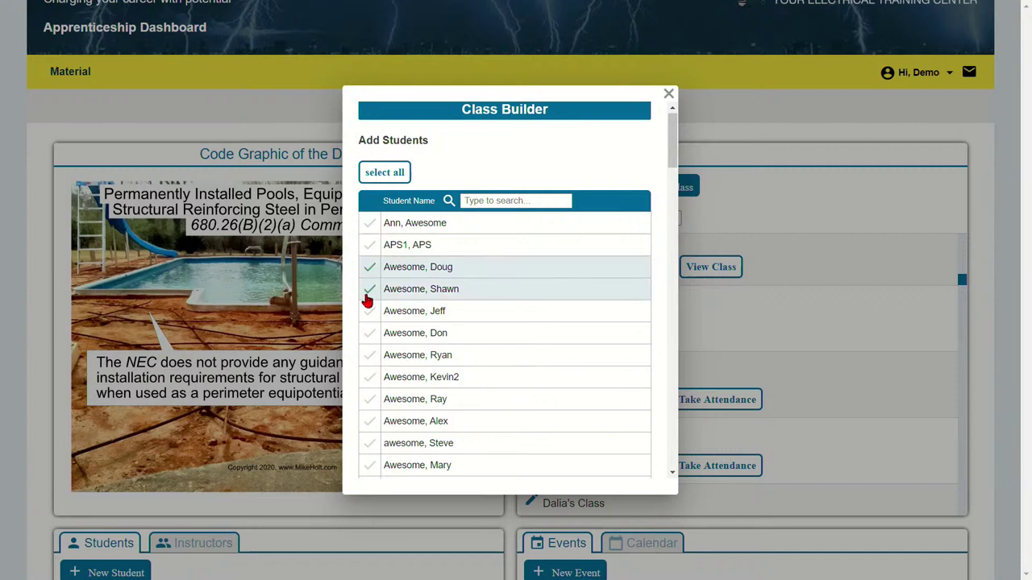
Add the fifth and sixth students in the student list to the new class's selection
{"action": "left_click", "coordinate": [369, 317]}
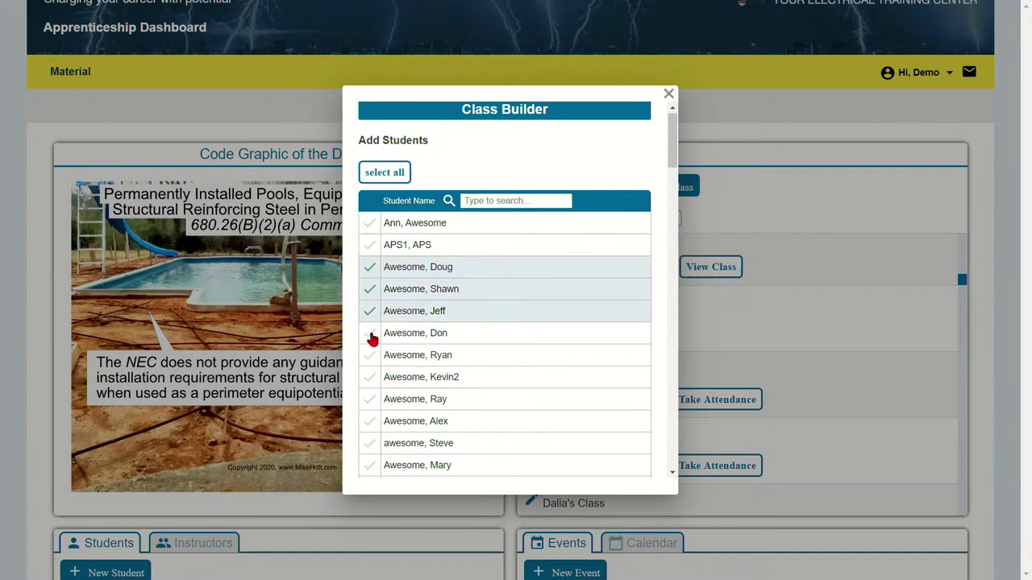
{"action": "left_click", "coordinate": [372, 342]}
Search the student list by first name, select the second matching student, and continue to adding subjects
{"action": "scroll", "coordinate": [592, 347], "scroll_direction": "down", "scroll_amount": 3}
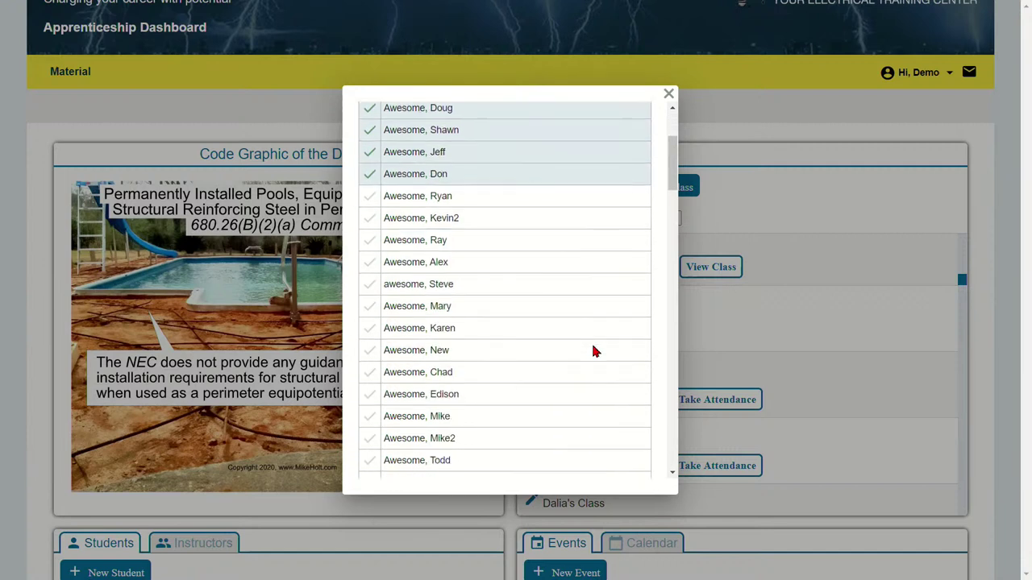
{"action": "scroll", "coordinate": [593, 347], "scroll_direction": "up", "scroll_amount": 3}
{"action": "left_click", "coordinate": [520, 204]}
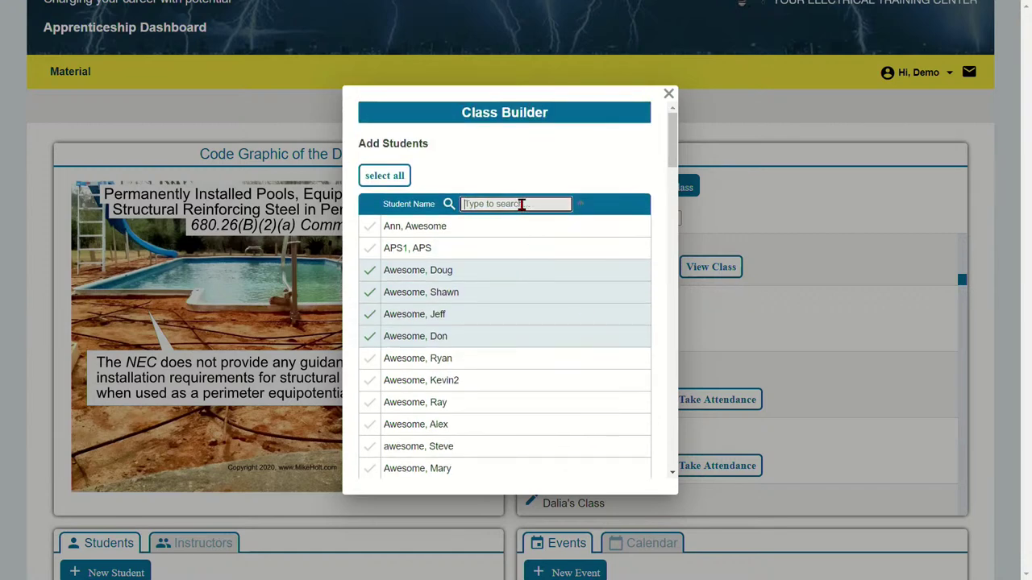
{"action": "type", "text": "mary"}
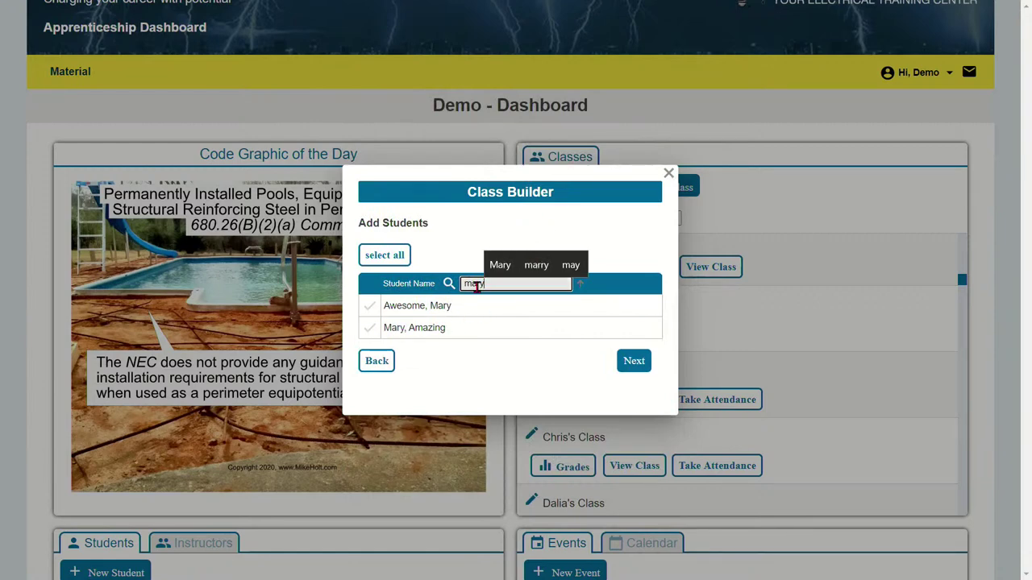
{"action": "left_click", "coordinate": [371, 328]}
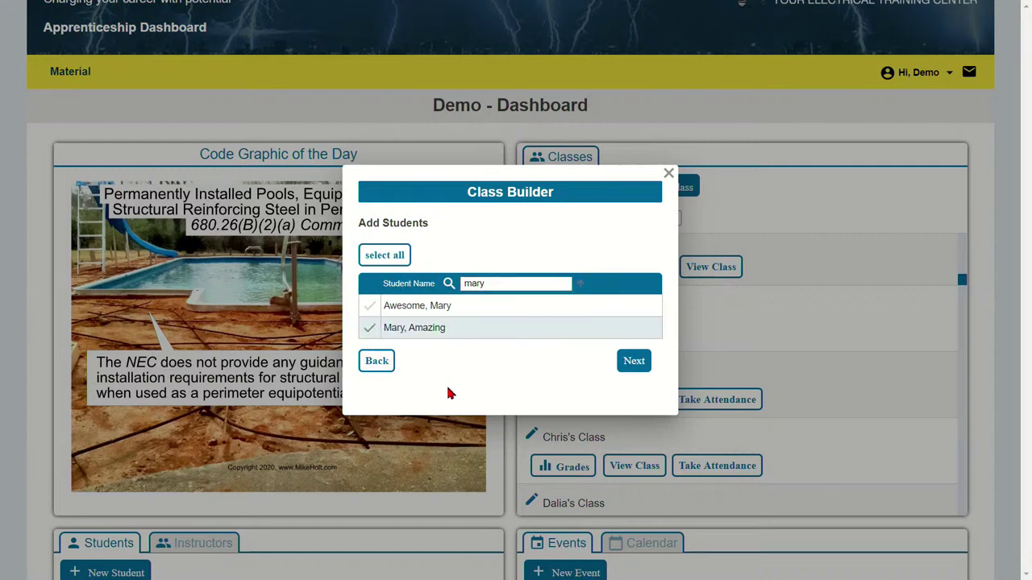
{"action": "left_click", "coordinate": [629, 361]}
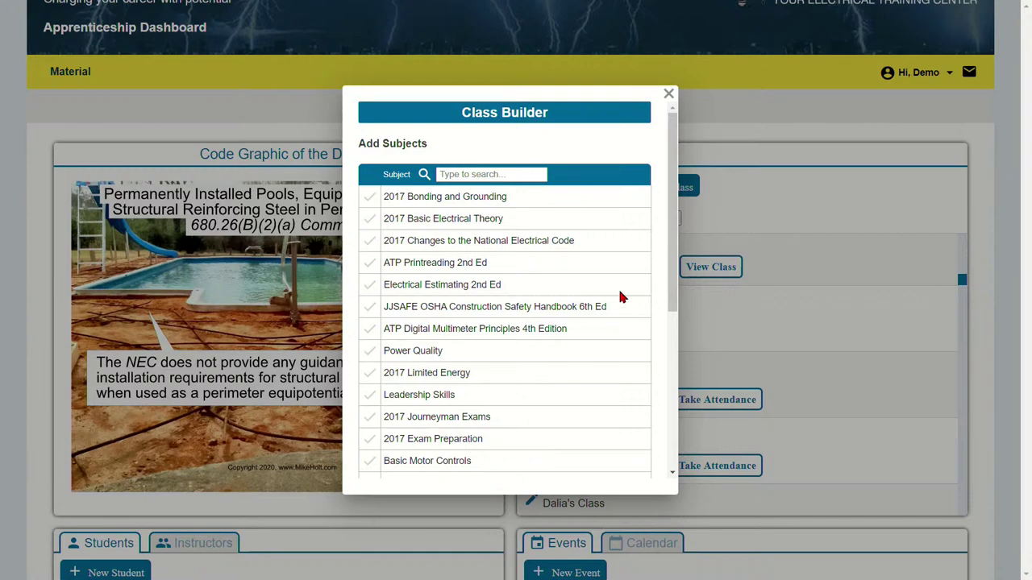
Select the 2017 Bonding and Grounding subject for the class to open its assignment selection
{"action": "left_click", "coordinate": [368, 203]}
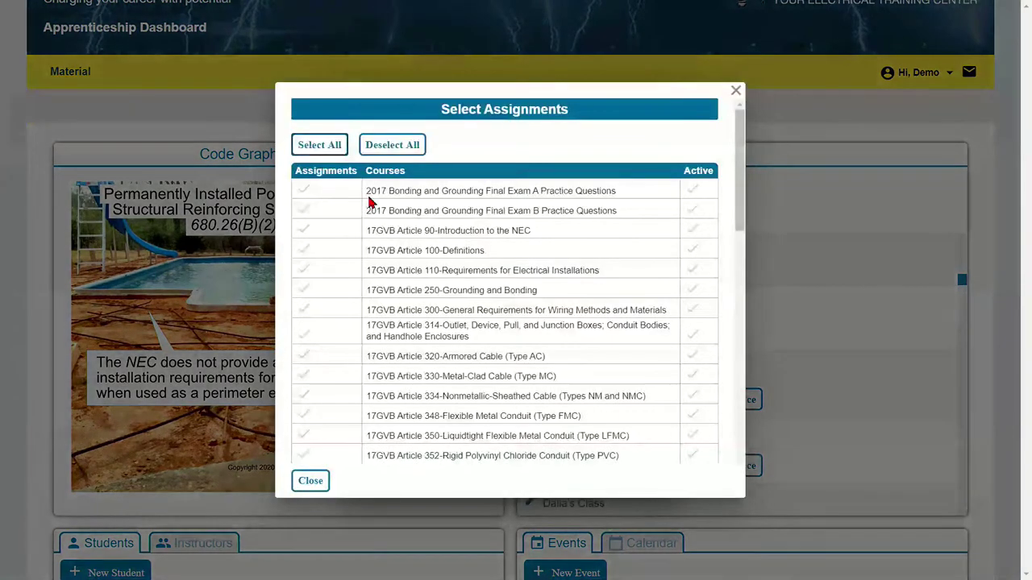